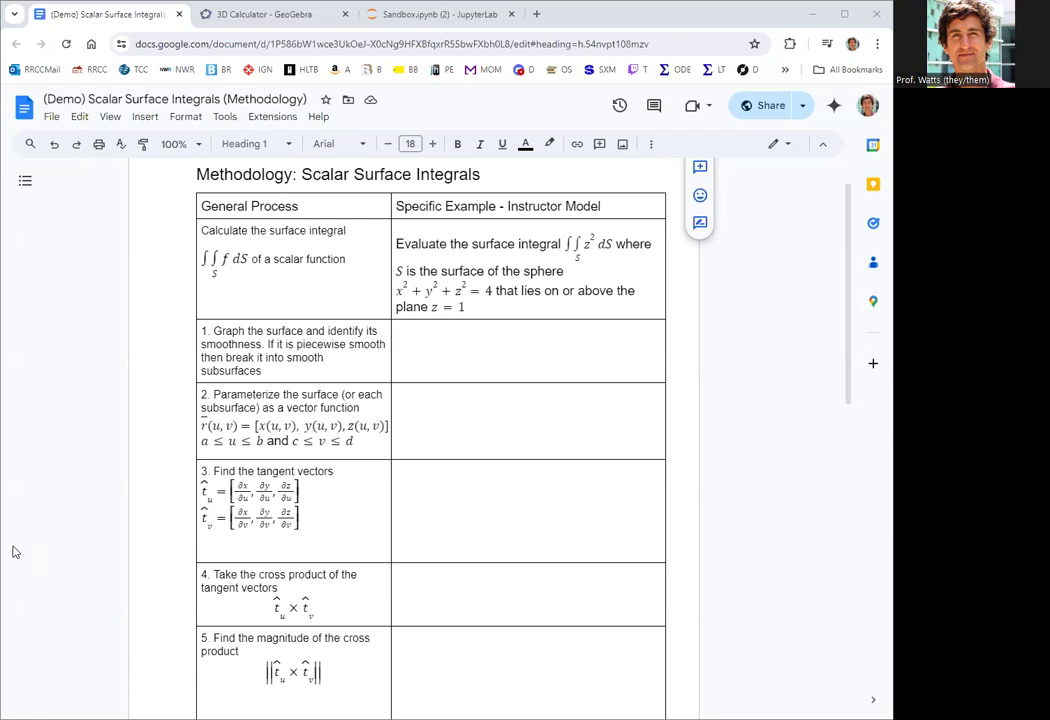
Step: Review the z² integral over the sphere x²+y²+z²=4 above z=1, then go to GeoGebra 3D
left_click(585, 243)
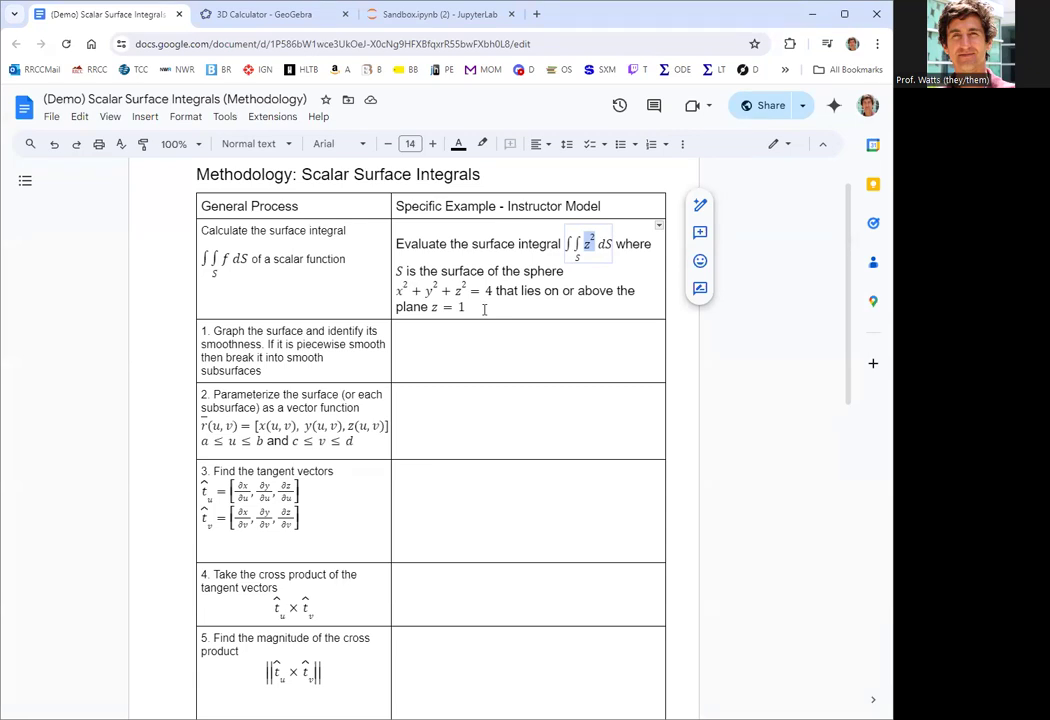
left_click(628, 272)
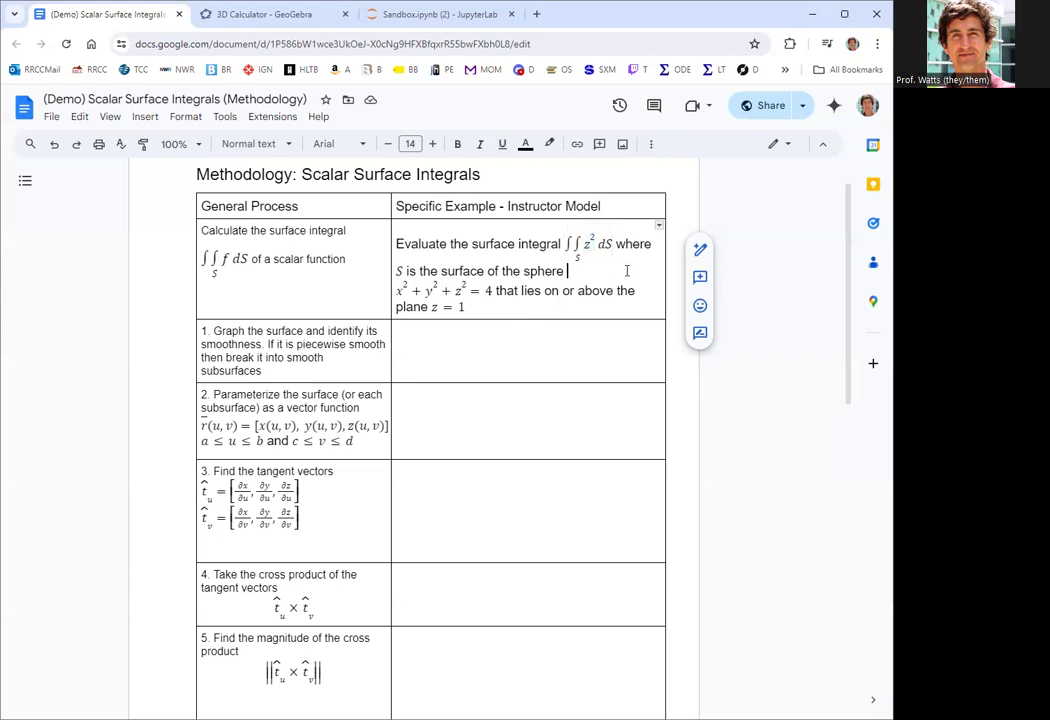
left_click(257, 15)
Step: Graph the sphere x^2+y^2+z^2=4 and the plane z=1, leaving the plane hidden
left_click(118, 156)
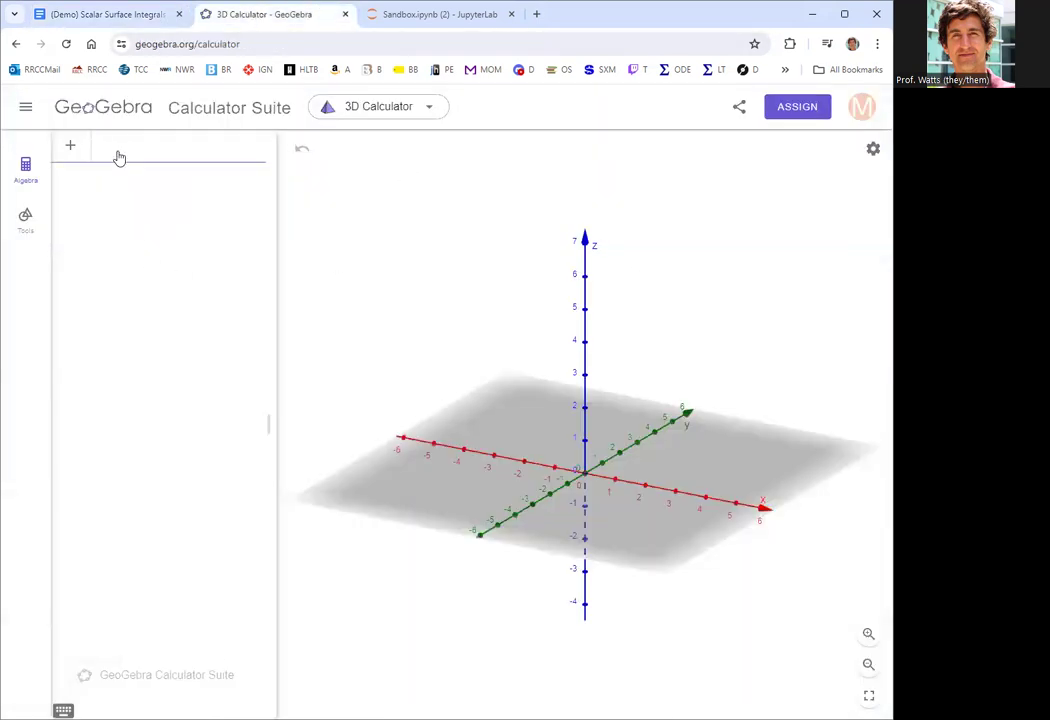
type("x^2")
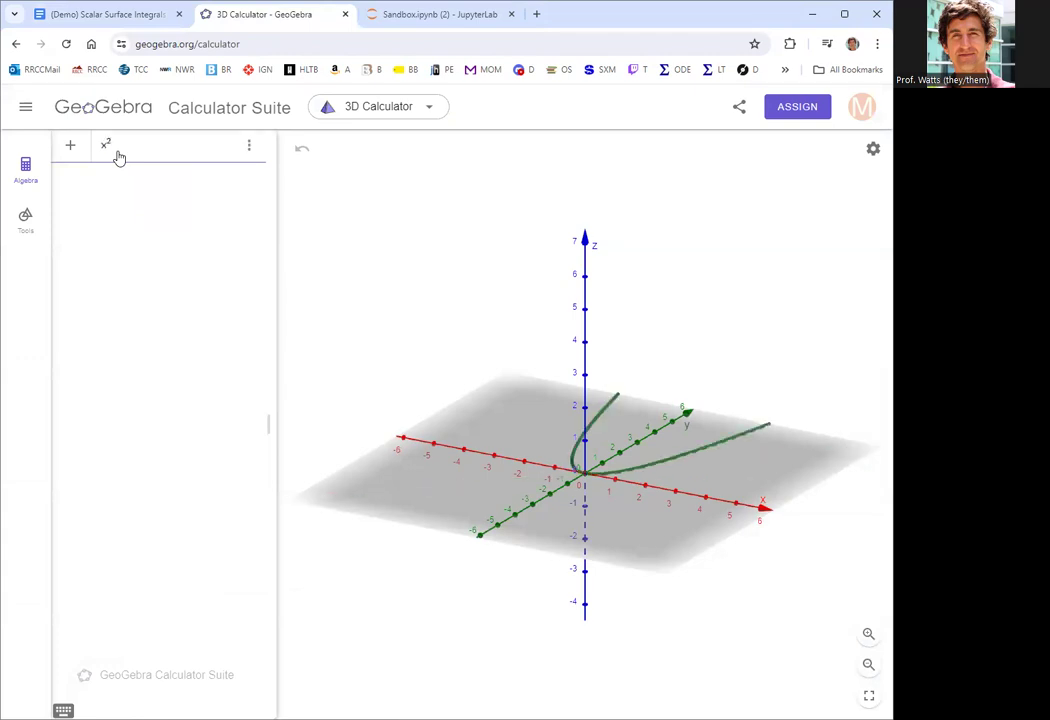
type("+y^2")
key("BackSpace")
key("BackSpace")
type("^2")
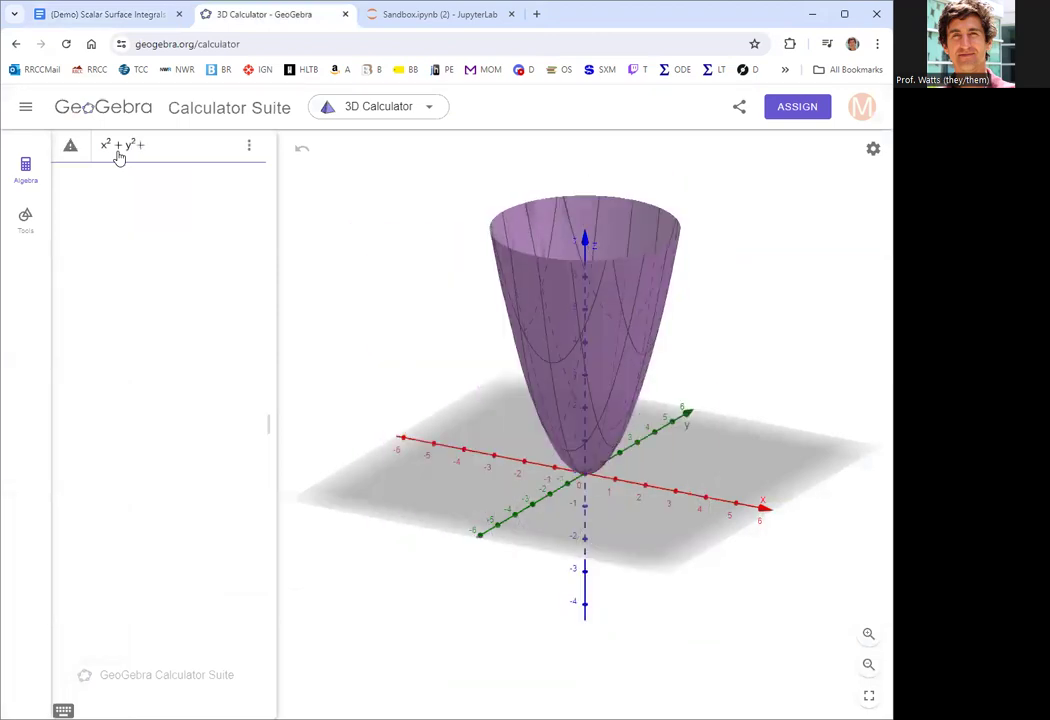
type("+z^2=4")
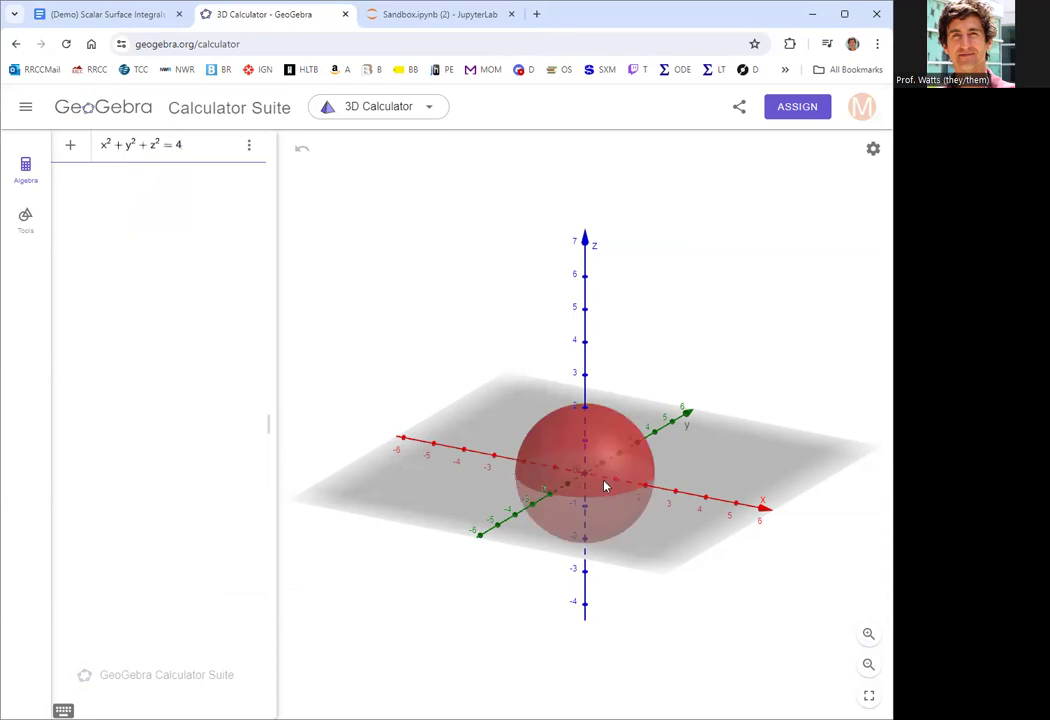
left_click(141, 211)
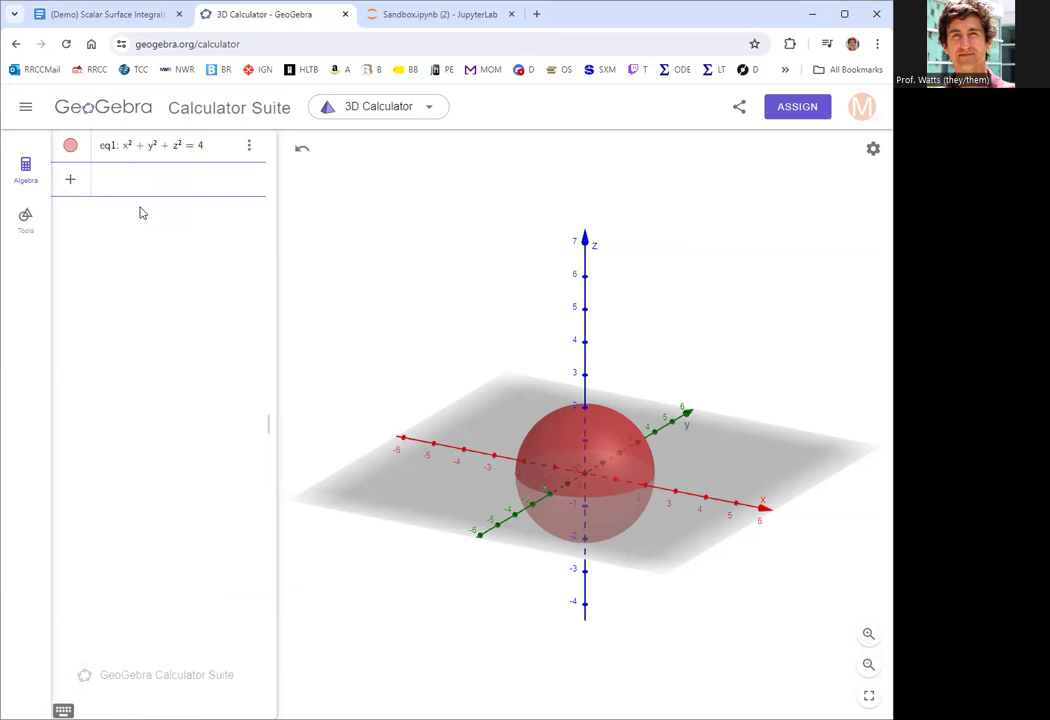
type("z=1")
key("Return")
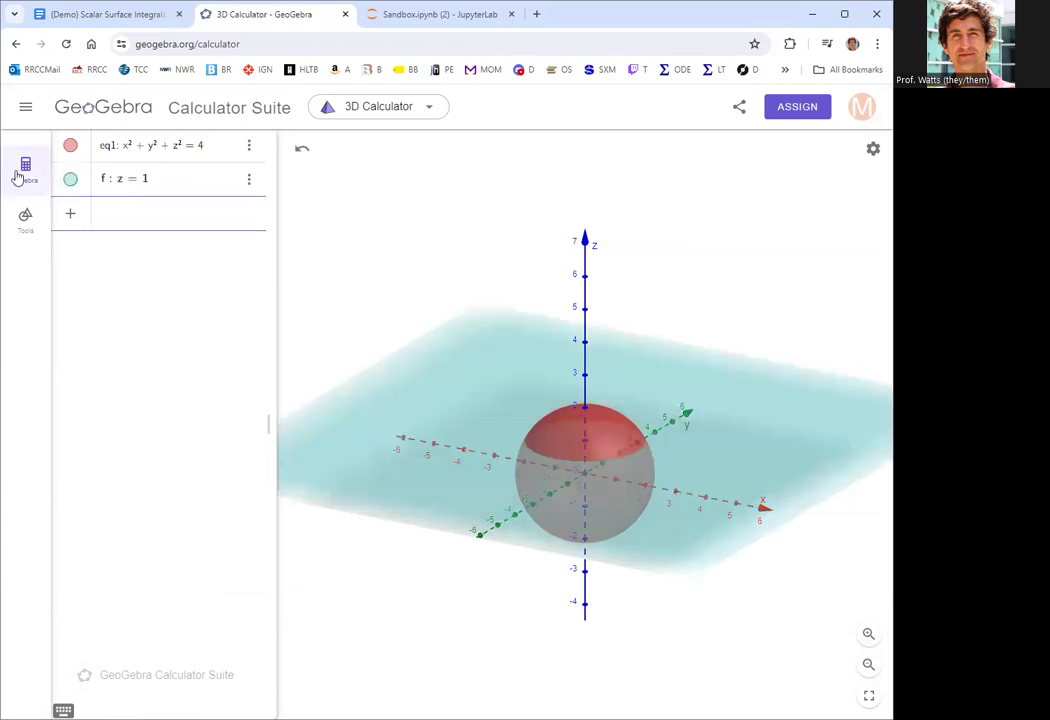
left_click(70, 180)
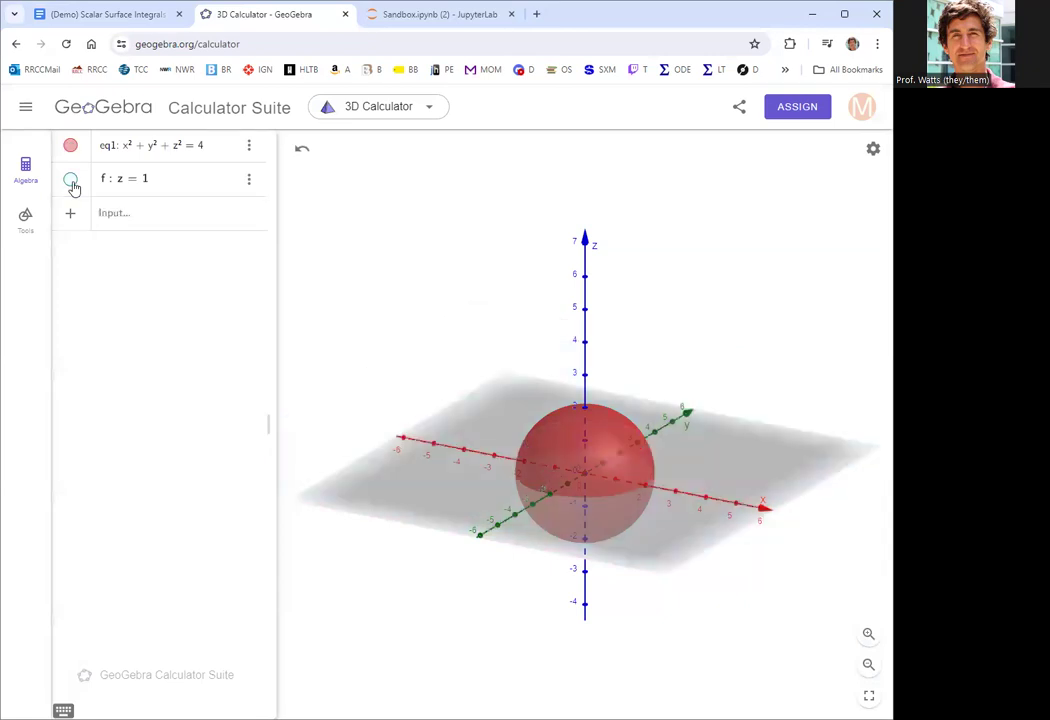
Step: Show the z=1 plane again and try black, dark gray and blue as its colour
left_click(71, 181)
left_click(249, 179)
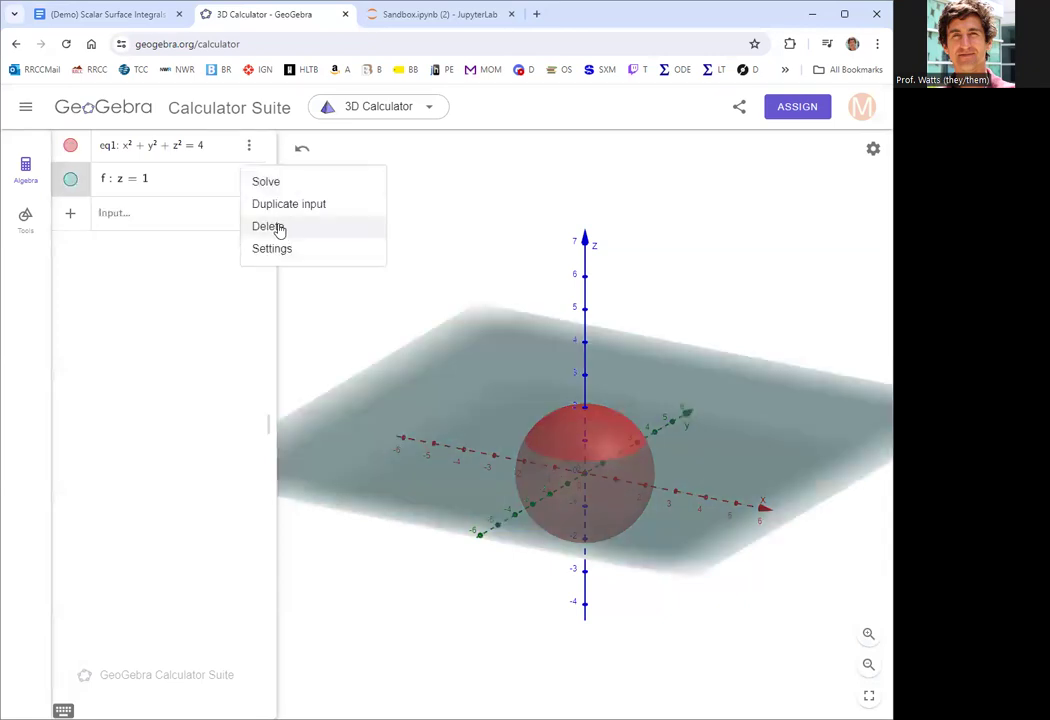
left_click(283, 248)
left_click(606, 142)
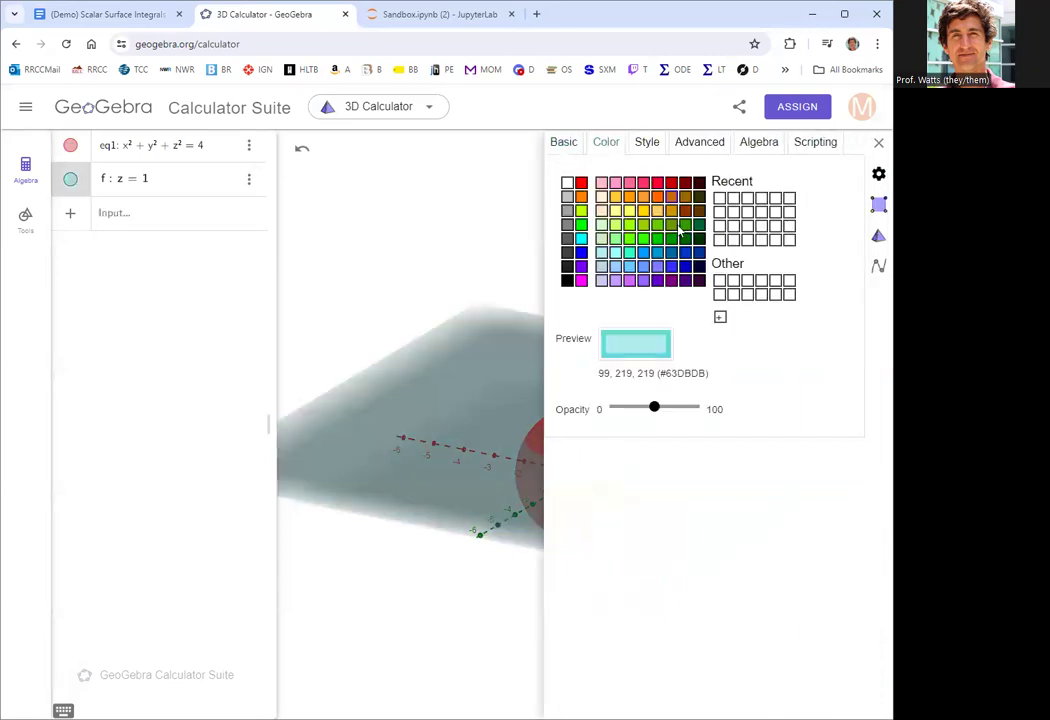
left_click(568, 282)
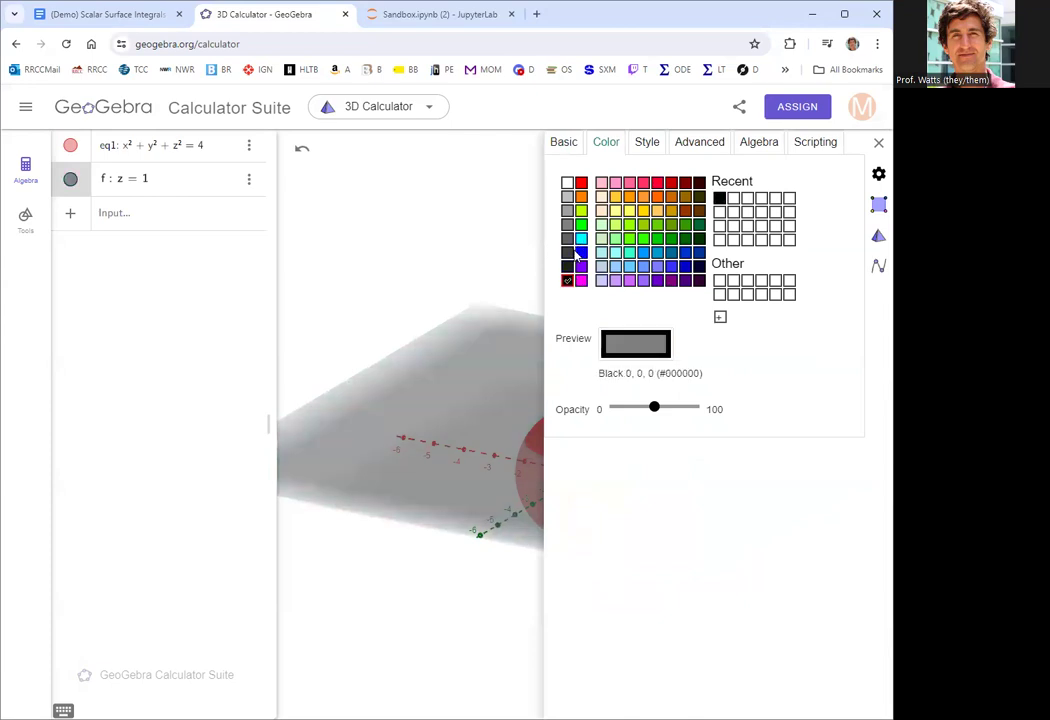
left_click(567, 266)
left_click(581, 252)
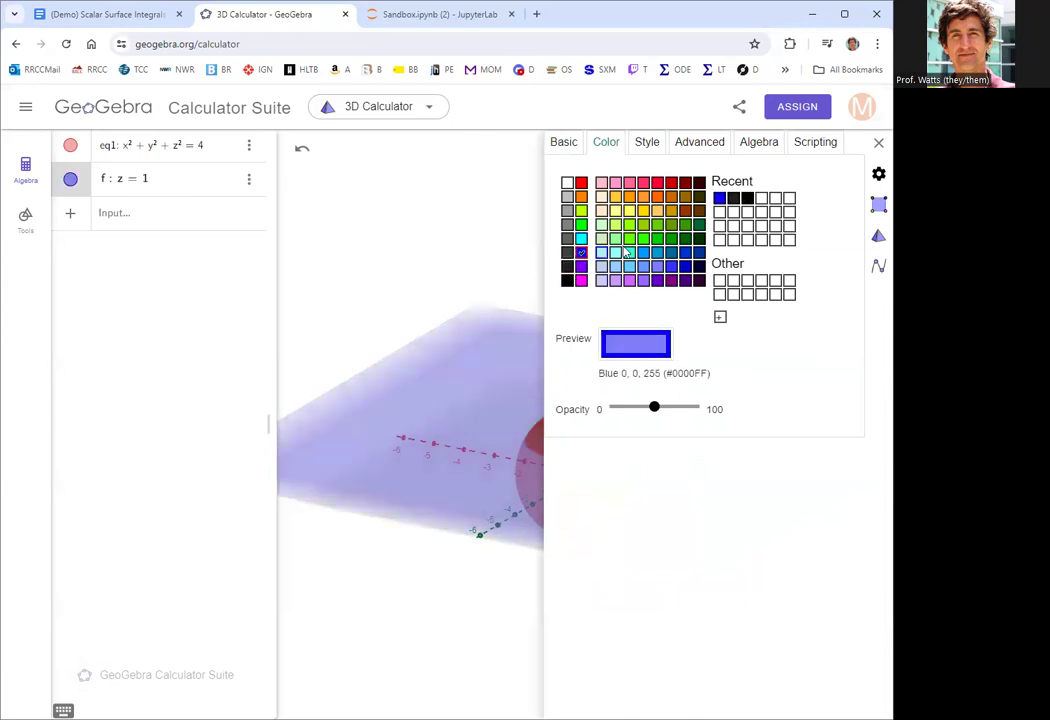
left_click(878, 145)
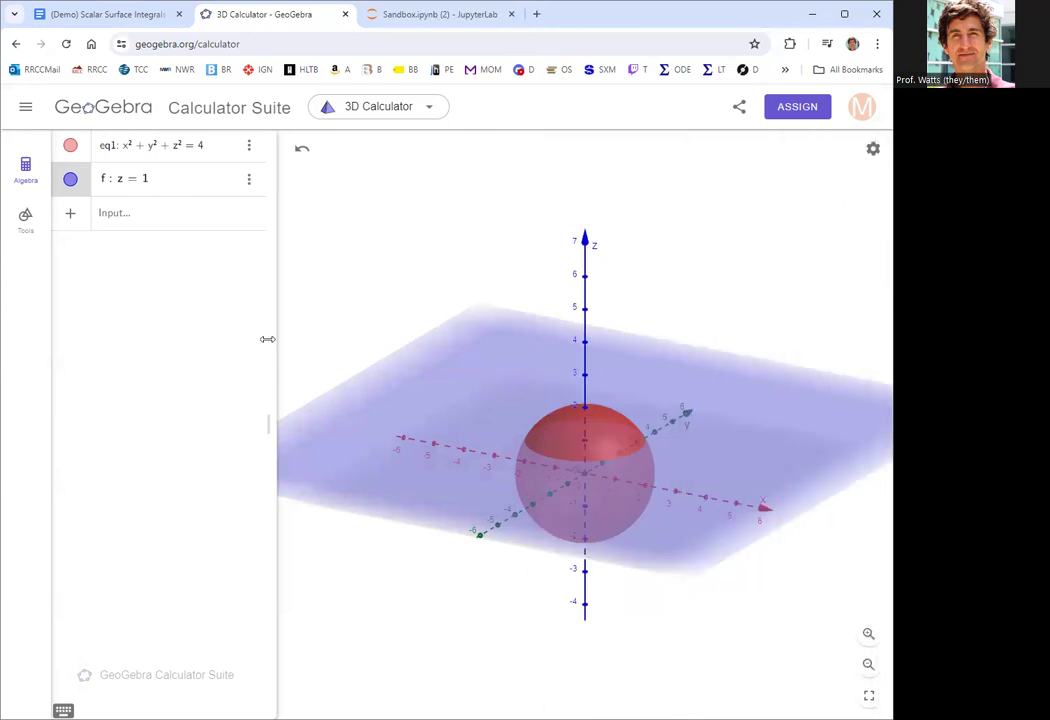
Step: Colour the z=1 plane red and the sphere eq1 cyan, then view the plane nearly edge-on
left_click(249, 178)
left_click(272, 245)
left_click(608, 146)
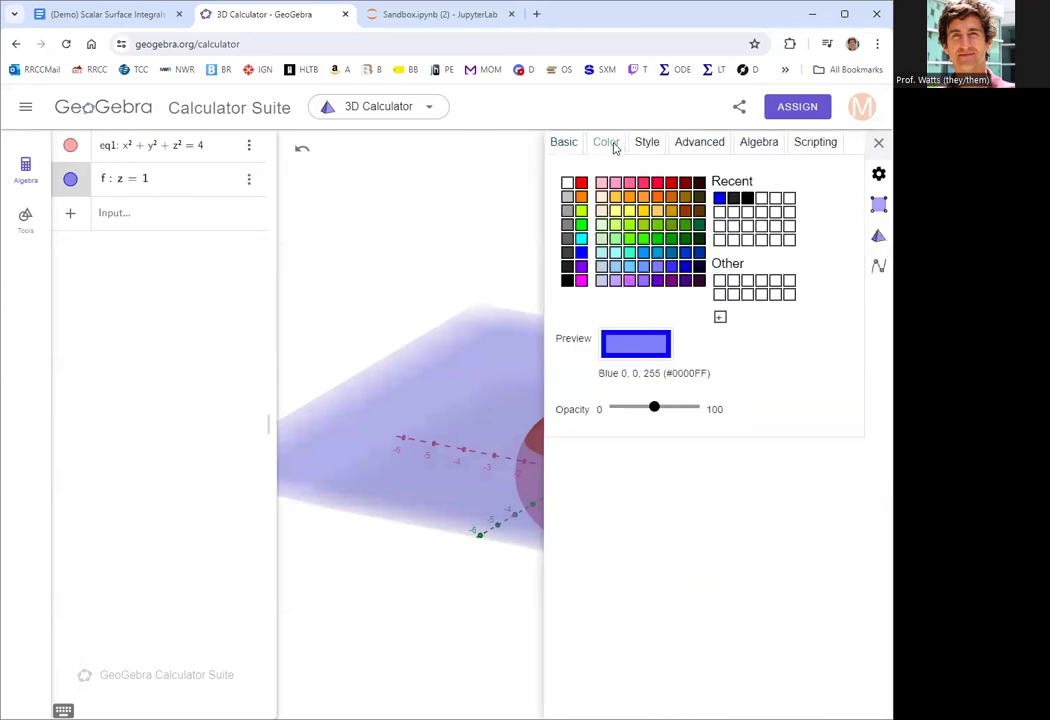
left_click(581, 182)
left_click(206, 150)
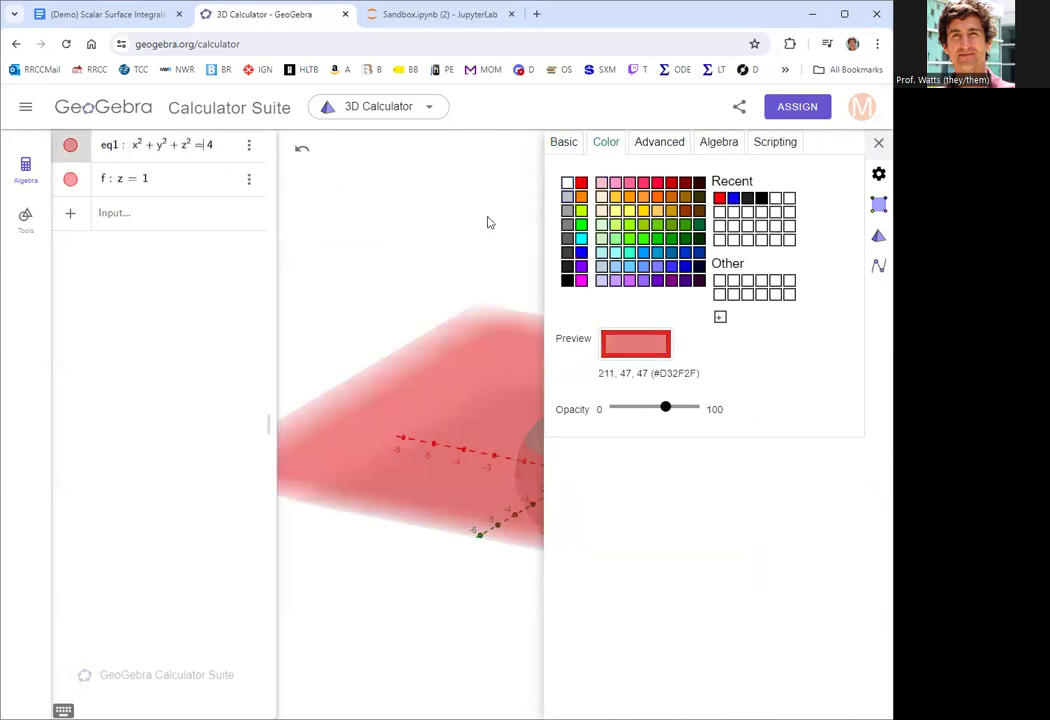
left_click(581, 238)
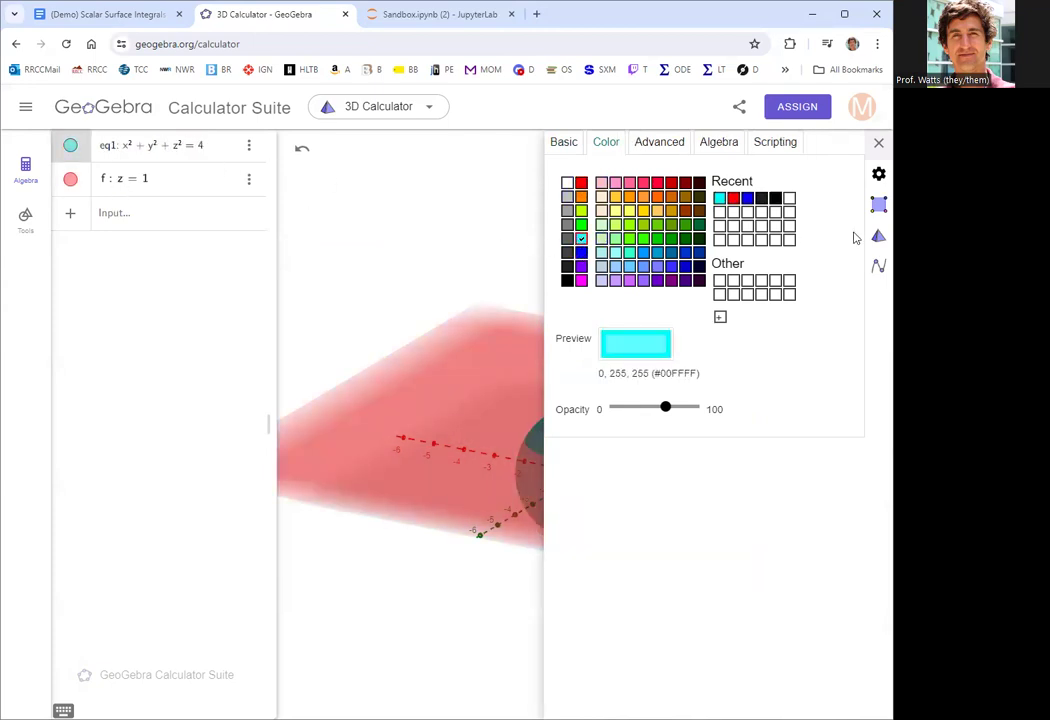
left_click(878, 142)
mouse_move(558, 506)
left_mouse_down()
mouse_move(573, 490)
mouse_move(577, 499)
mouse_move(546, 503)
mouse_move(558, 490)
left_mouse_up()
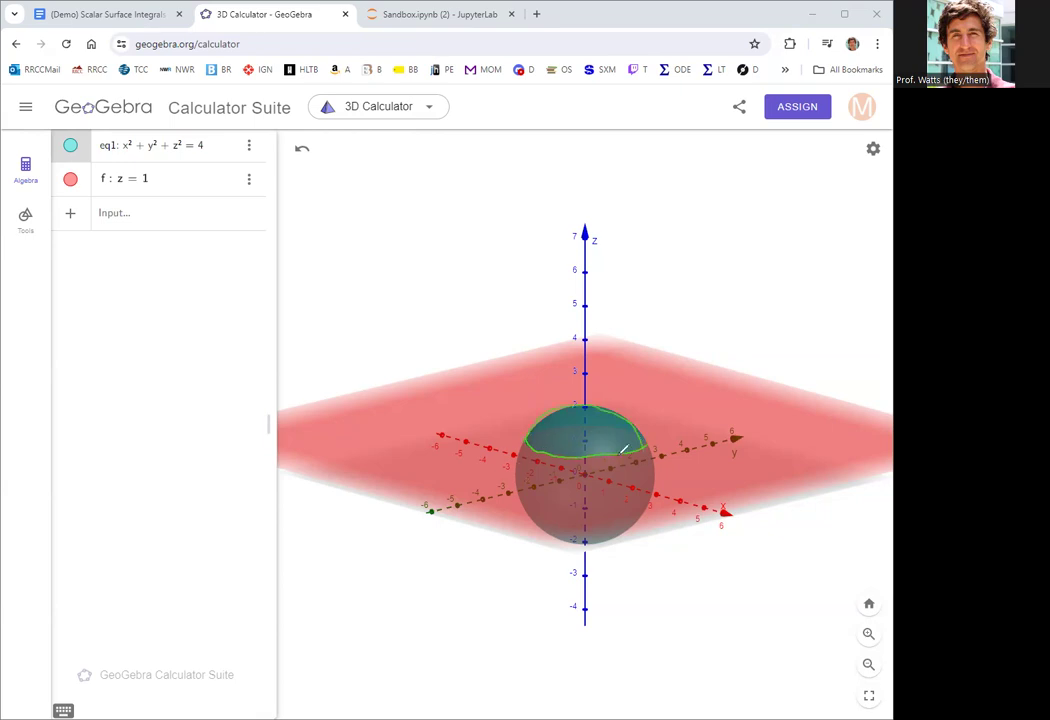
Step: Outline the sphere's cap above z=1 in green and hatch it with red strokes
mouse_move(596, 428)
left_mouse_down()
mouse_move(589, 442)
mouse_move(604, 444)
left_mouse_up()
mouse_move(540, 438)
left_mouse_down()
mouse_move(550, 447)
mouse_move(592, 436)
mouse_move(603, 452)
mouse_move(622, 440)
left_mouse_up()
left_click_drag(640, 438, 650, 447)
Step: Back in the document, paste the annotated graph screenshot into step 1's example cell
key("ctrl+shift+Tab")
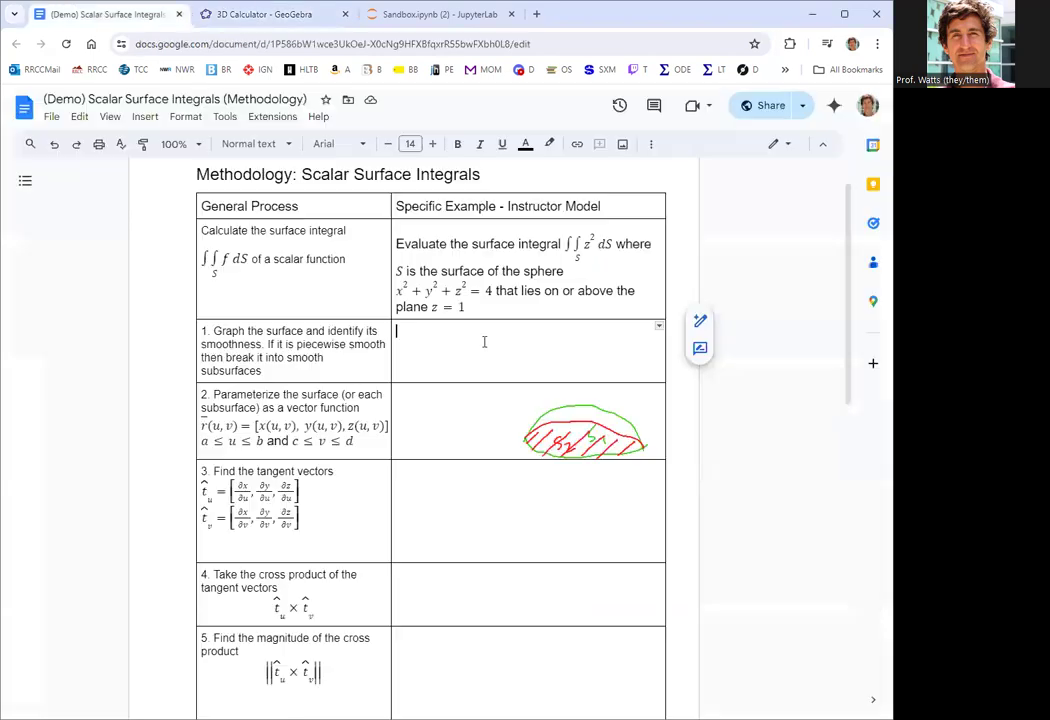
key("ctrl+v")
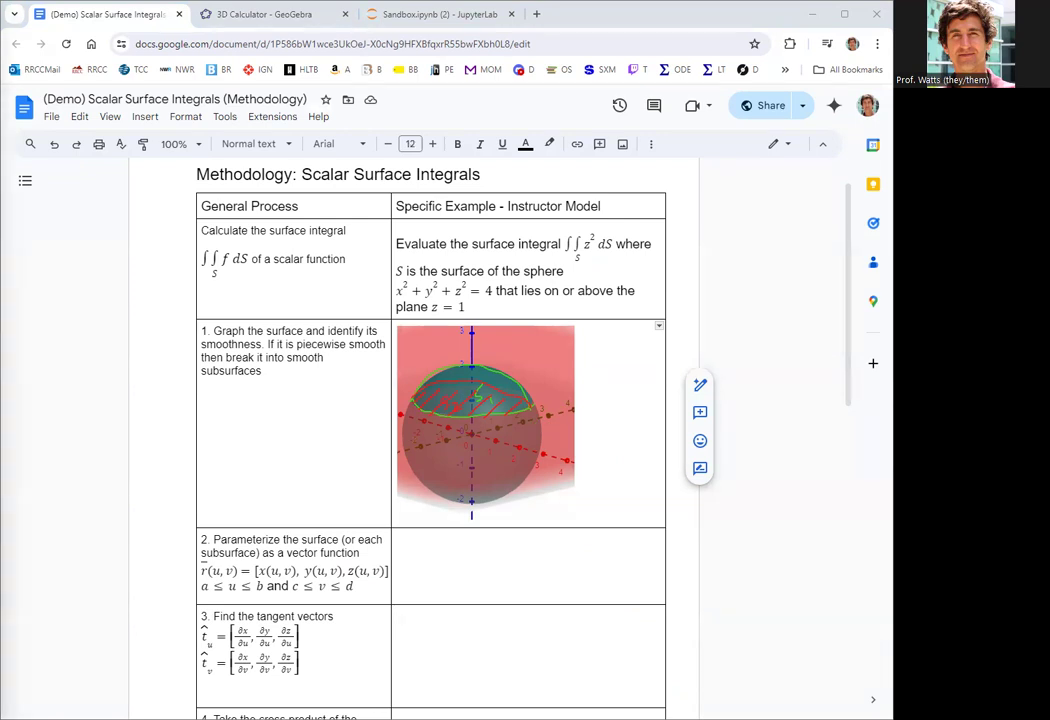
Step: Undo the stray table changes in steps 2–3 and add an empty line in step 4's example cell
scroll(335, 510, "down", 2)
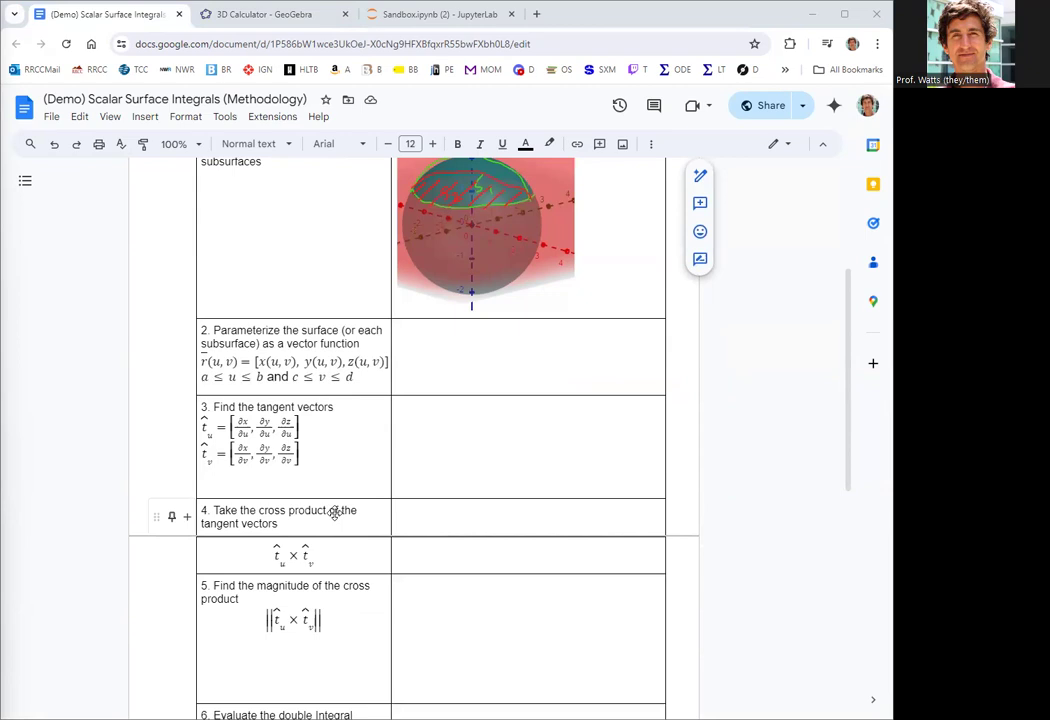
scroll(335, 512, "up", 1)
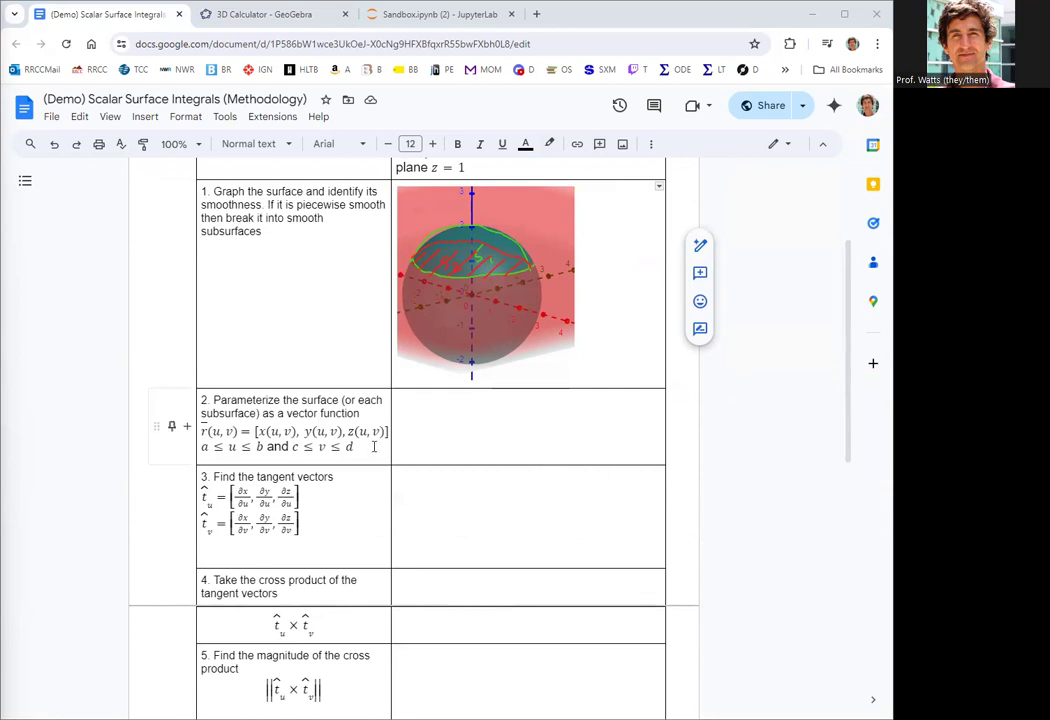
scroll(420, 453, "down", 1)
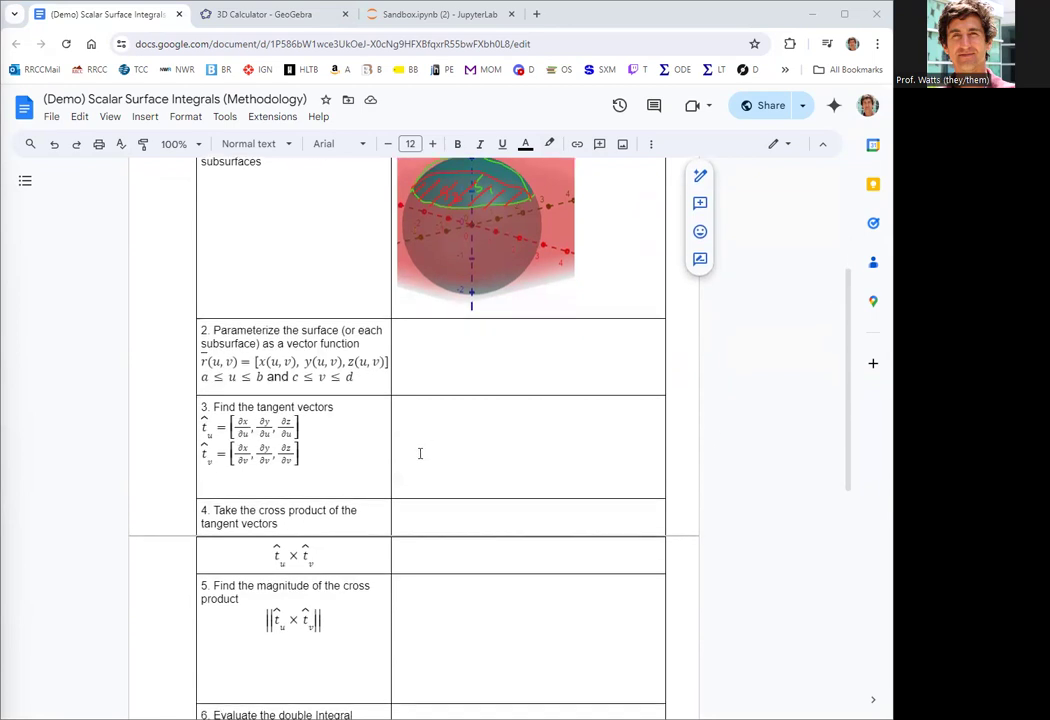
left_click(426, 385)
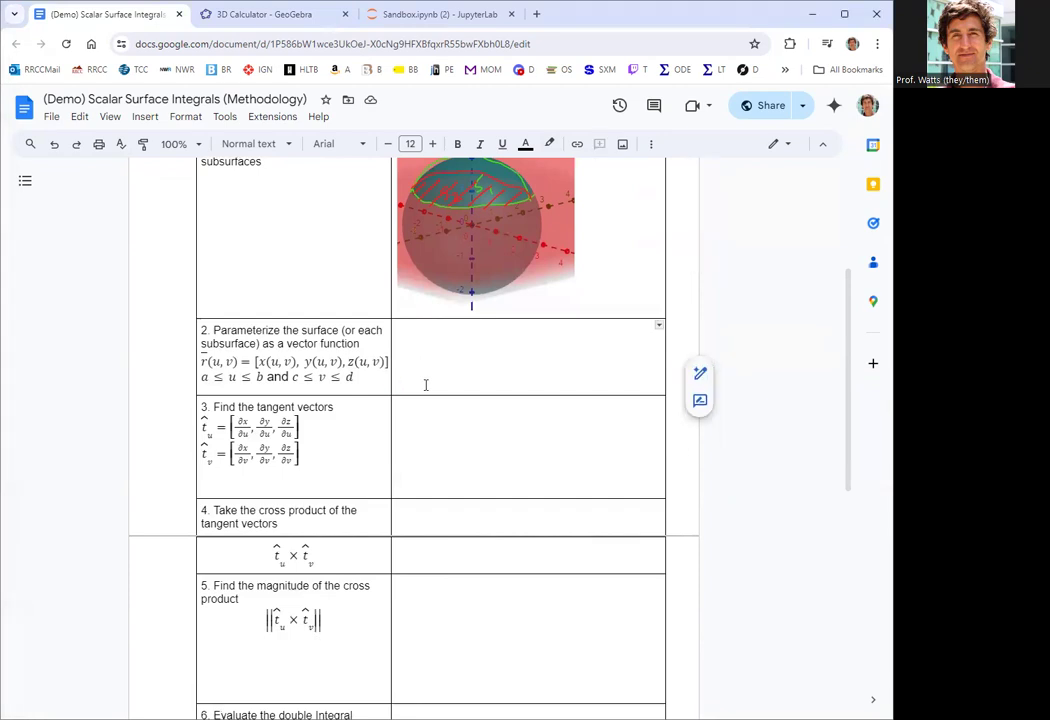
left_click(444, 489)
key("ctrl+z")
key("ctrl+z")
key("ctrl+z")
key("ctrl+z")
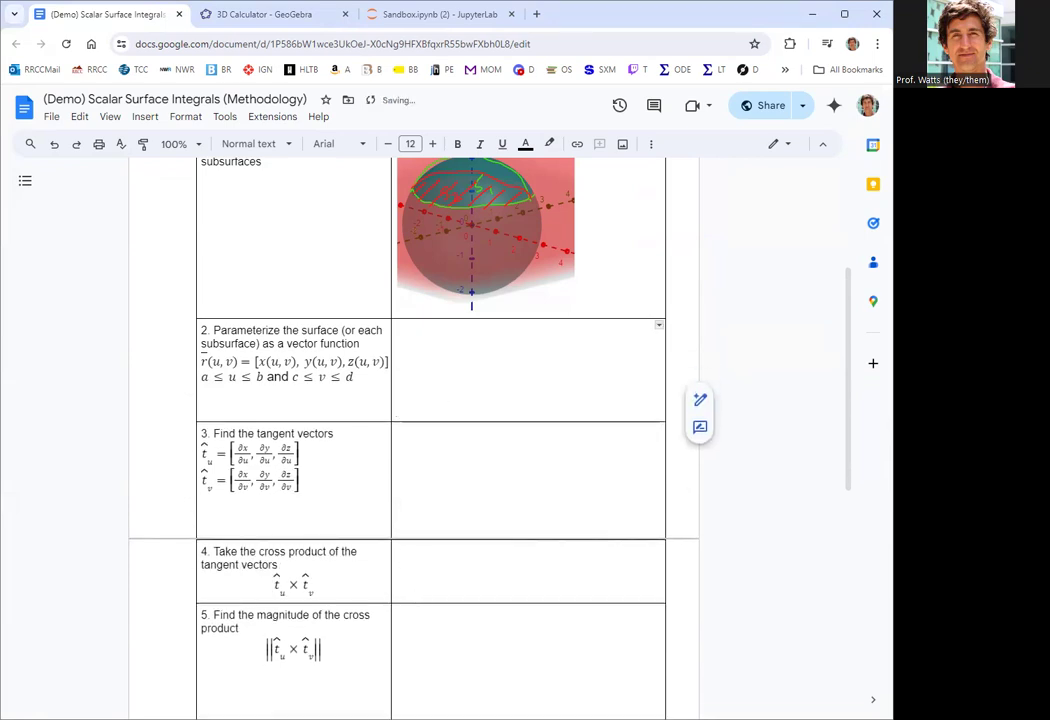
left_click(468, 590)
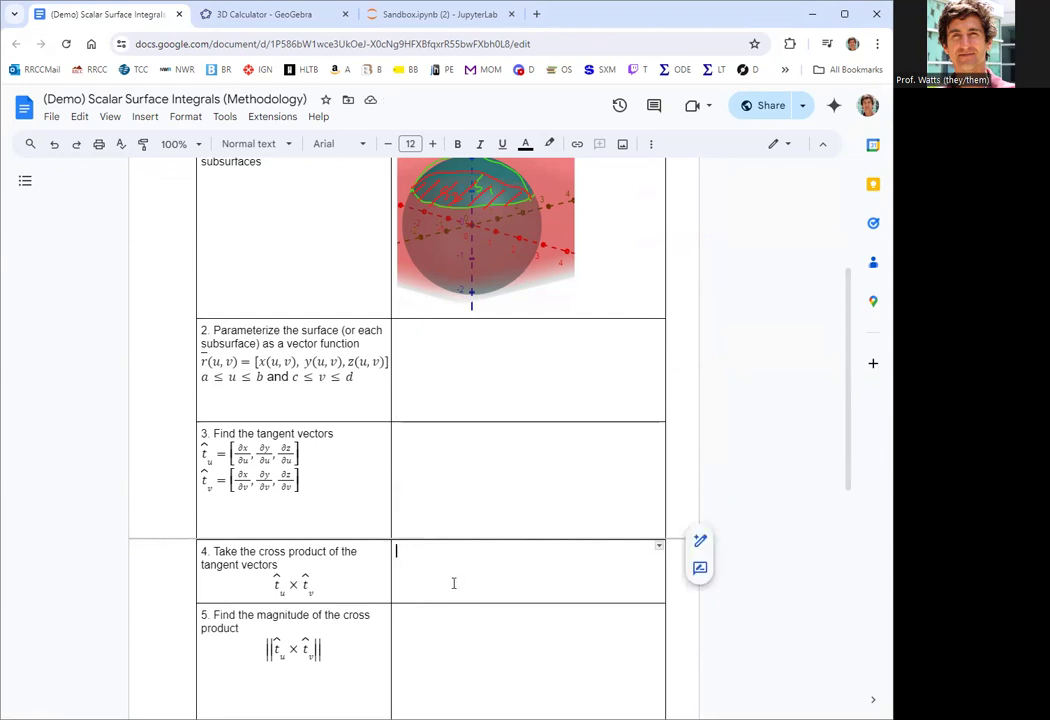
key("Return")
key("Return")
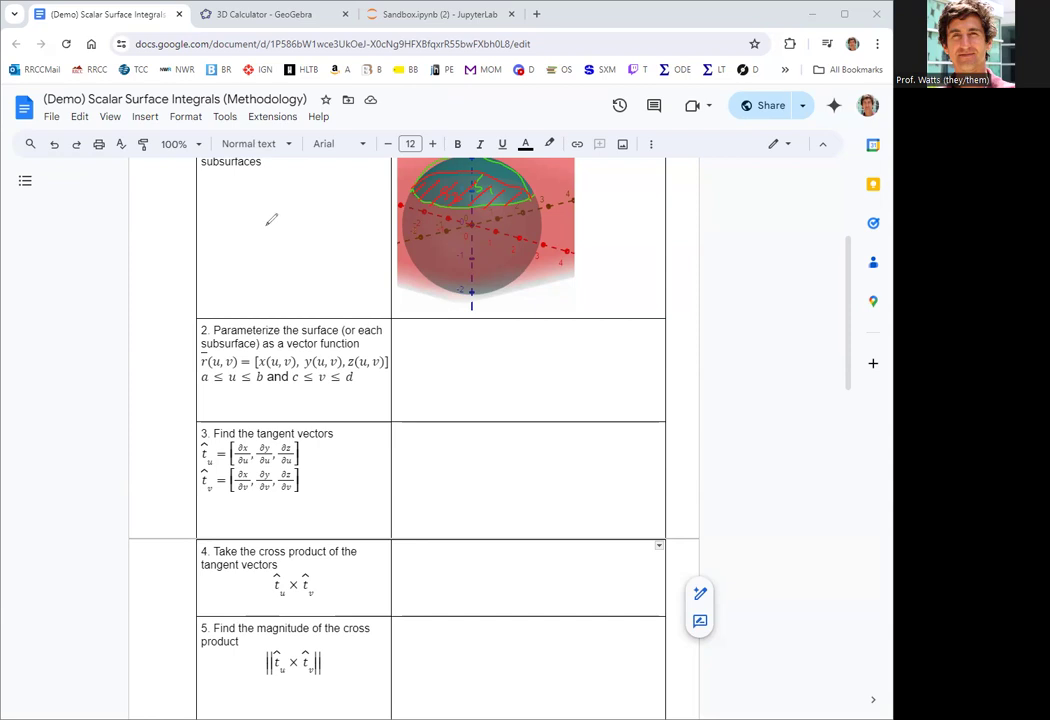
Step: Handwrite 'S1: r(φ,θ) = [' in step 2's example cell
left_click_drag(404, 326, 397, 338)
mouse_move(402, 331)
left_mouse_down()
mouse_move(404, 340)
mouse_move(445, 326)
left_mouse_up()
left_click(411, 336)
left_click(409, 329)
mouse_move(438, 327)
left_mouse_down()
mouse_move(438, 339)
mouse_move(452, 339)
left_mouse_up()
left_click_drag(463, 329, 459, 343)
left_click_drag(467, 336, 503, 330)
left_click_drag(493, 335, 528, 340)
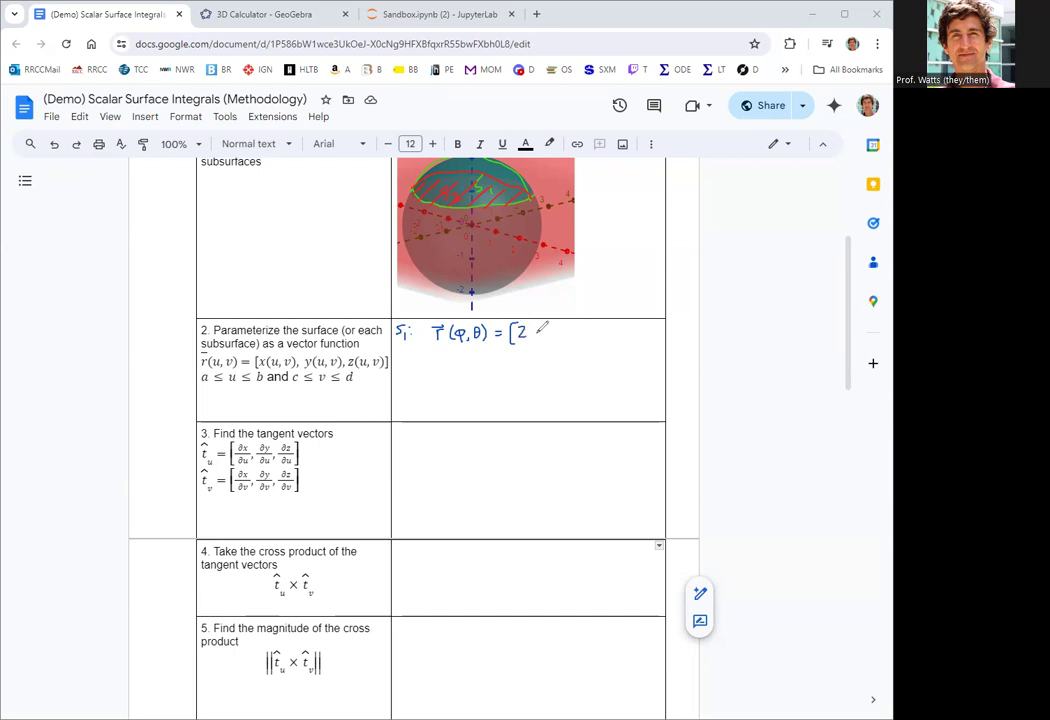
Step: Write the components 2cosθ sinφ, 2sinθ sinφ, 2cosφ and start the bound '0 ≤' below
left_click_drag(537, 331, 537, 338)
left_click_drag(543, 332, 624, 338)
left_click_drag(627, 331, 641, 337)
mouse_move(634, 333)
left_mouse_down()
mouse_move(667, 326)
mouse_move(707, 333)
left_mouse_up()
left_click_drag(715, 331, 727, 341)
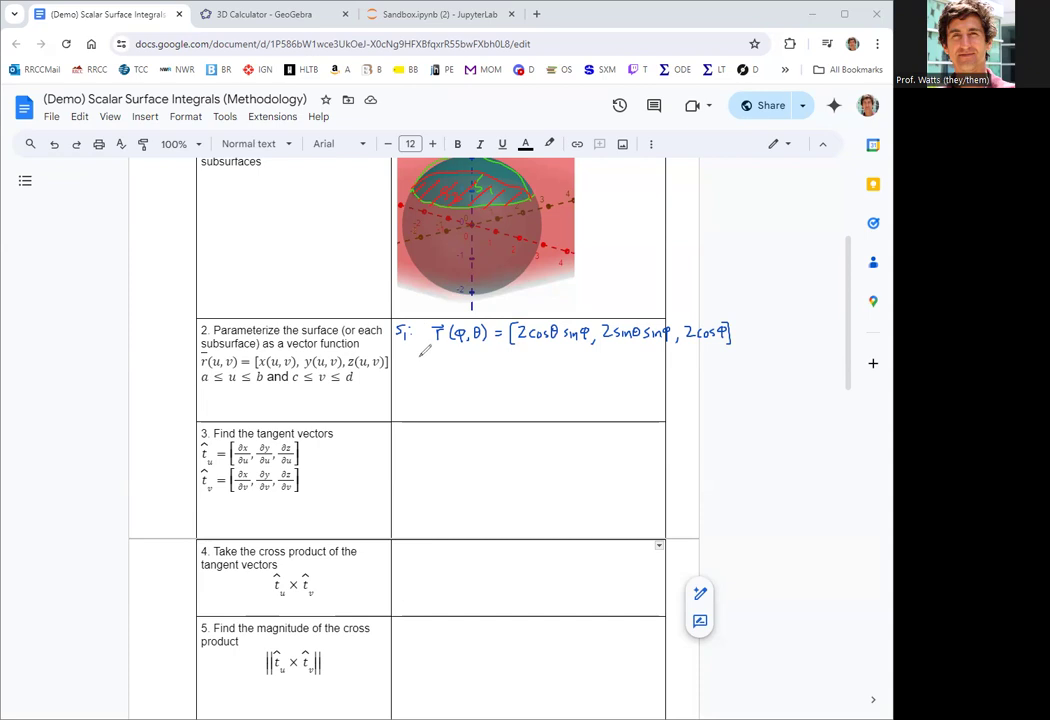
left_click_drag(424, 352, 444, 368)
left_click_drag(433, 371, 446, 369)
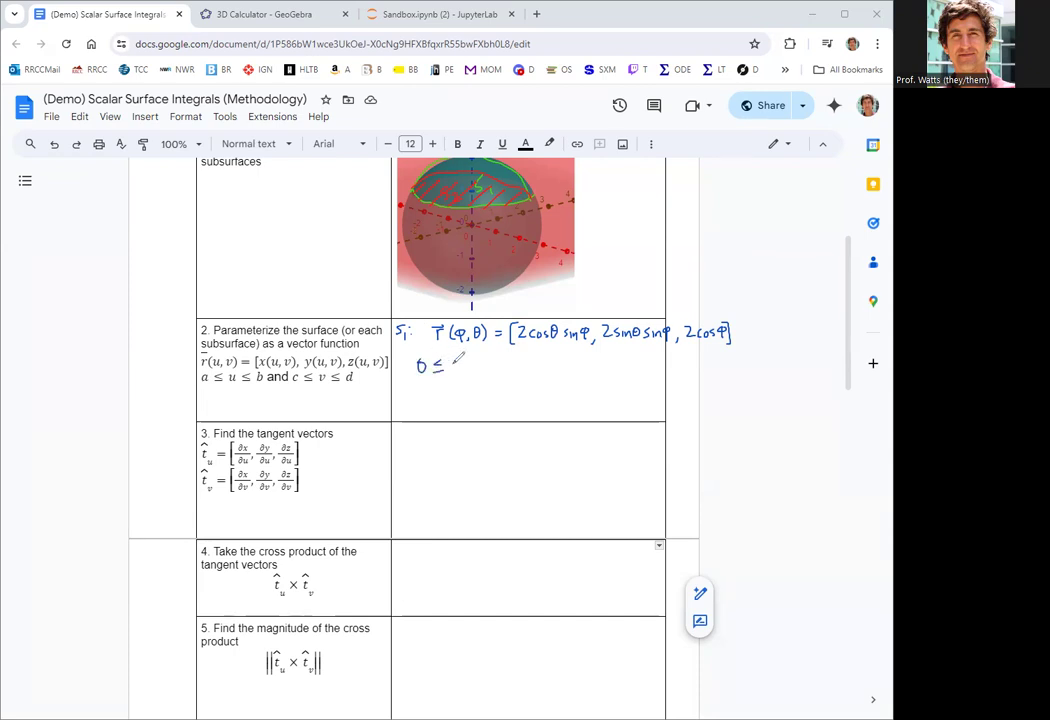